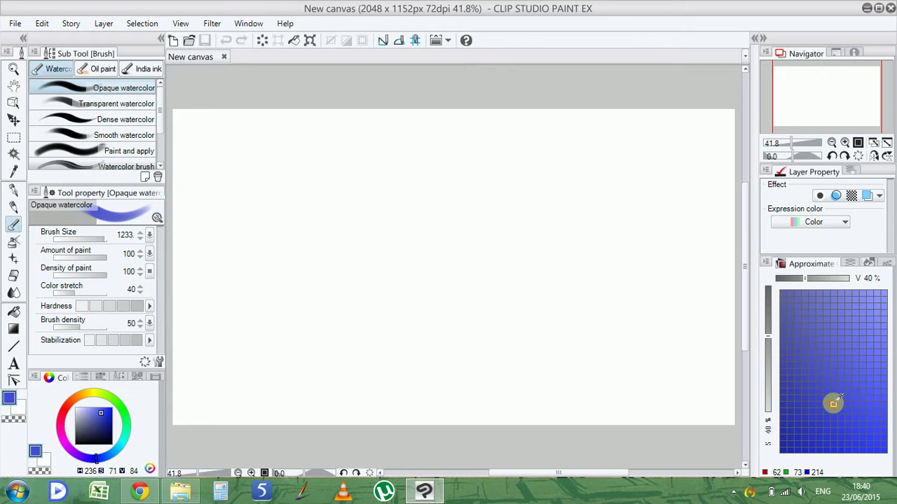
Paint the lower sky medium blue with the Opaque watercolor brush, evening out its upper edge at brush size 469.5.
left_click(833, 398)
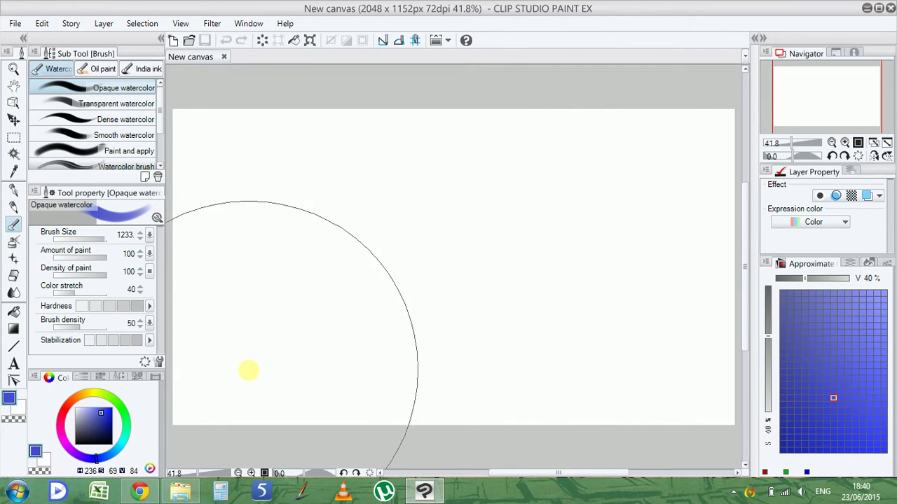
mouse_move(248, 369)
left_mouse_down()
mouse_move(573, 357)
mouse_move(709, 364)
mouse_move(766, 381)
left_mouse_up()
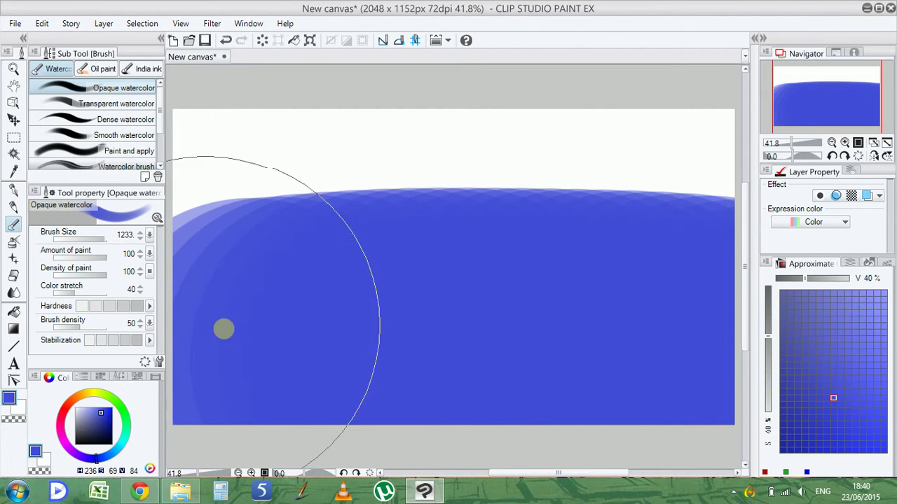
left_click(93, 238)
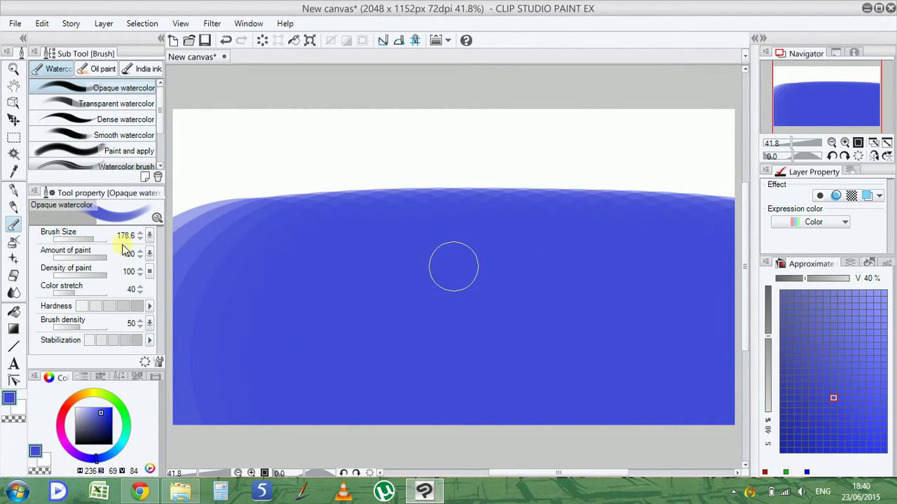
left_click_drag(100, 241, 92, 234)
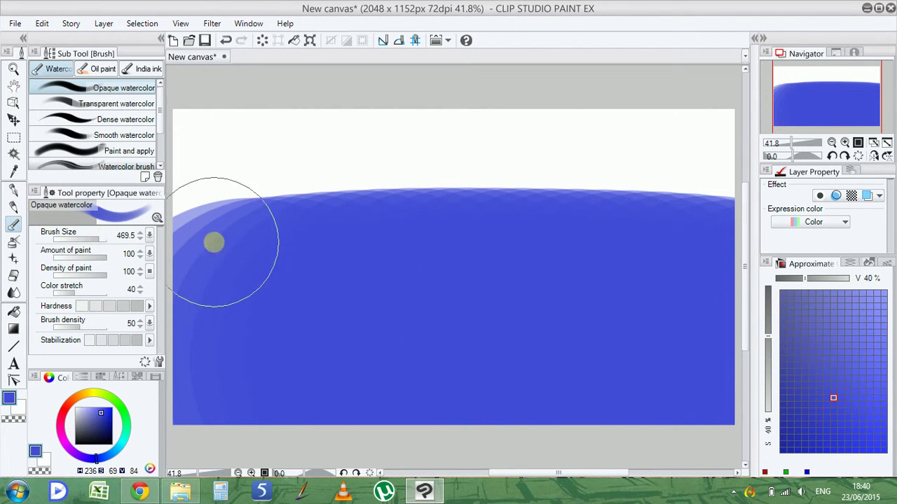
mouse_move(202, 399)
left_mouse_down()
mouse_move(192, 267)
mouse_move(286, 250)
mouse_move(595, 253)
mouse_move(662, 277)
mouse_move(642, 276)
left_mouse_up()
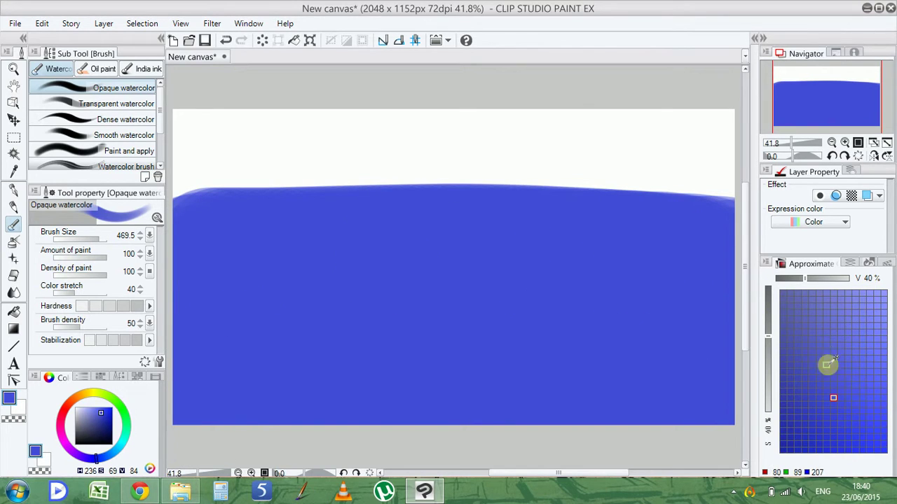
Paint a darker blue band across the upper sky and an even darker blue strip along the canvas's top edge.
left_click(805, 430)
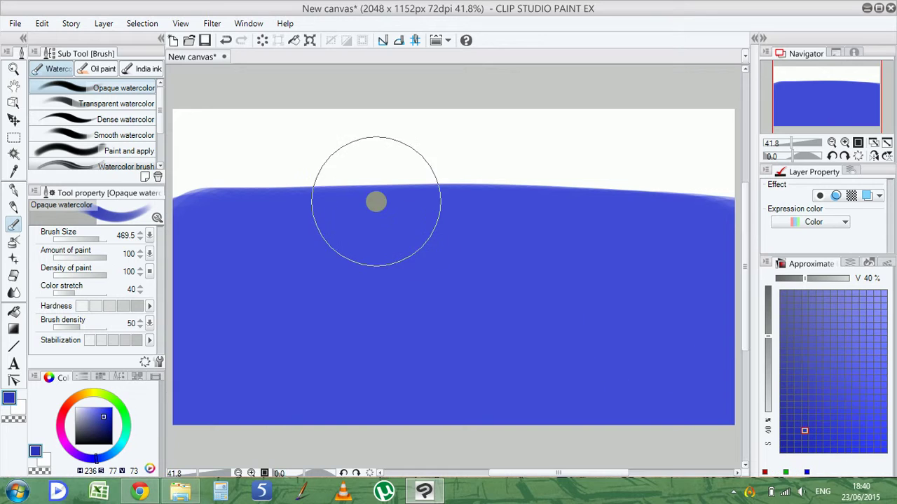
left_click_drag(200, 173, 750, 191)
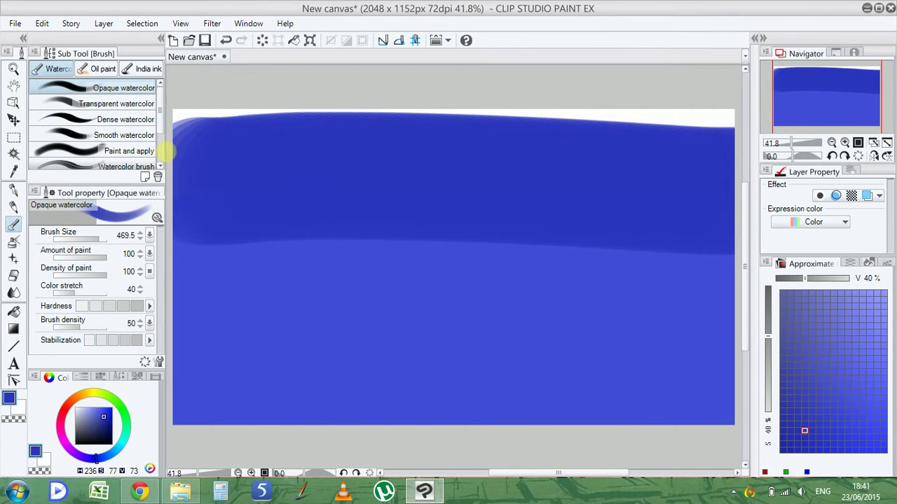
mouse_move(213, 132)
left_mouse_down()
mouse_move(461, 120)
mouse_move(732, 128)
left_mouse_up()
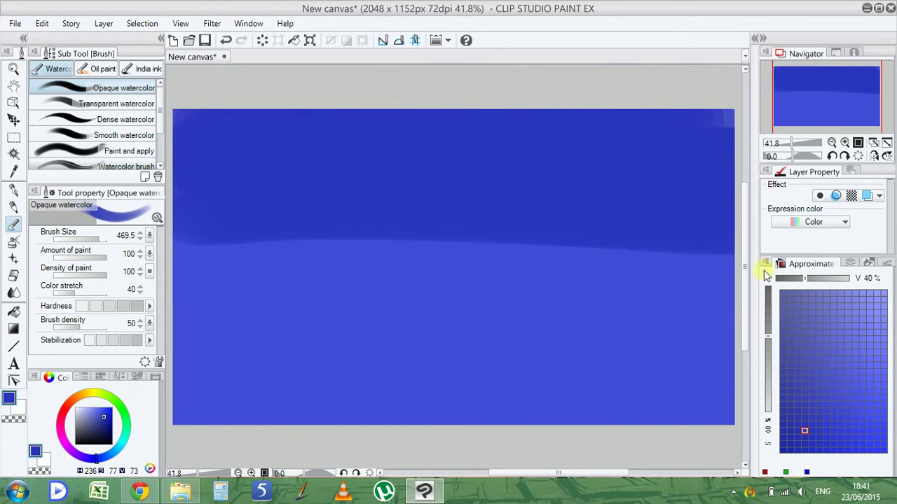
left_click(783, 443)
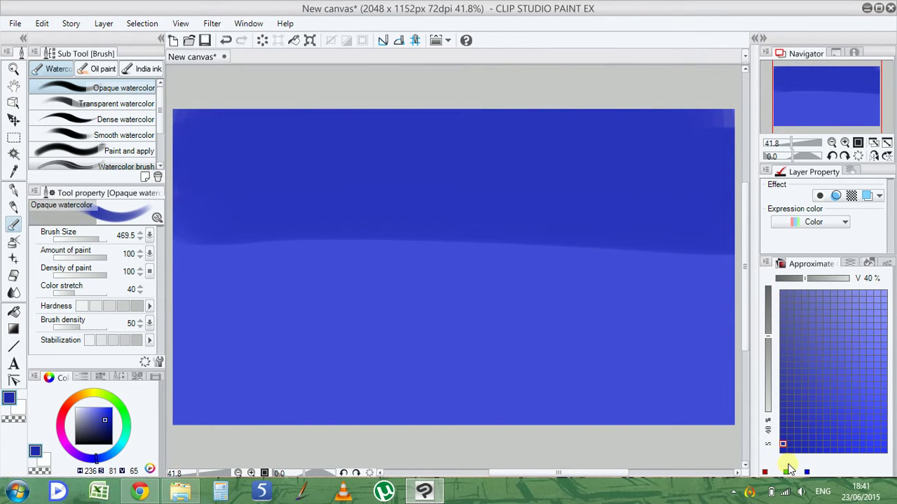
left_click_drag(206, 85, 669, 82)
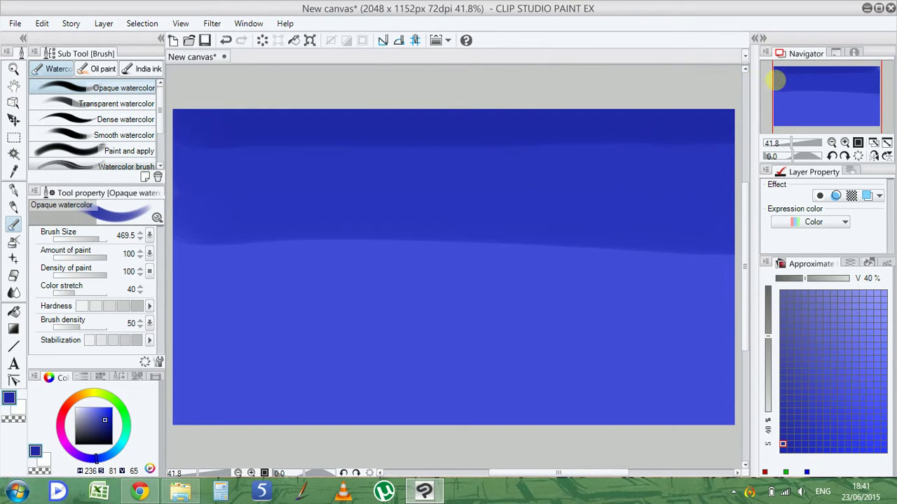
Smooth the transitions between the blue sky bands with the Blend tool at brush size 76.7.
left_click(14, 293)
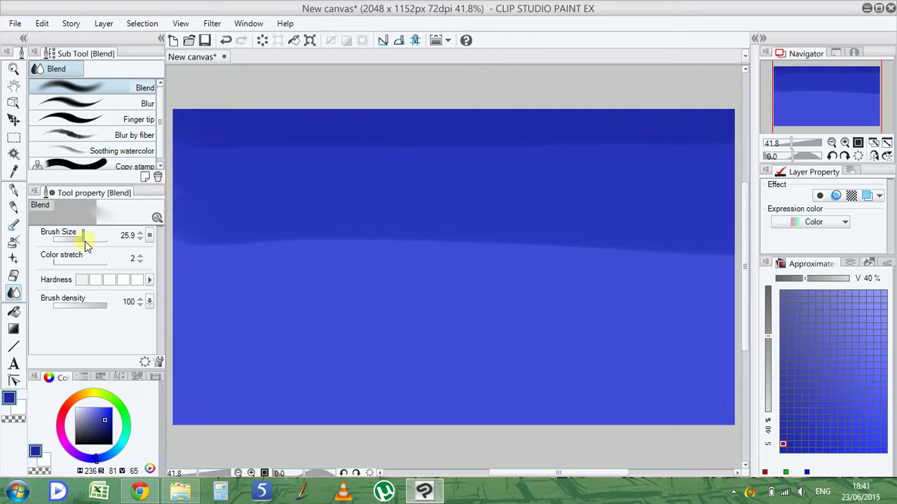
mouse_move(181, 189)
left_mouse_down()
mouse_move(190, 157)
mouse_move(178, 143)
mouse_move(482, 150)
mouse_move(457, 162)
mouse_move(506, 142)
mouse_move(486, 146)
mouse_move(745, 144)
left_mouse_up()
mouse_move(178, 243)
left_mouse_down()
mouse_move(374, 238)
mouse_move(539, 246)
mouse_move(544, 256)
mouse_move(559, 249)
mouse_move(721, 245)
mouse_move(637, 248)
mouse_move(739, 256)
mouse_move(599, 249)
left_mouse_up()
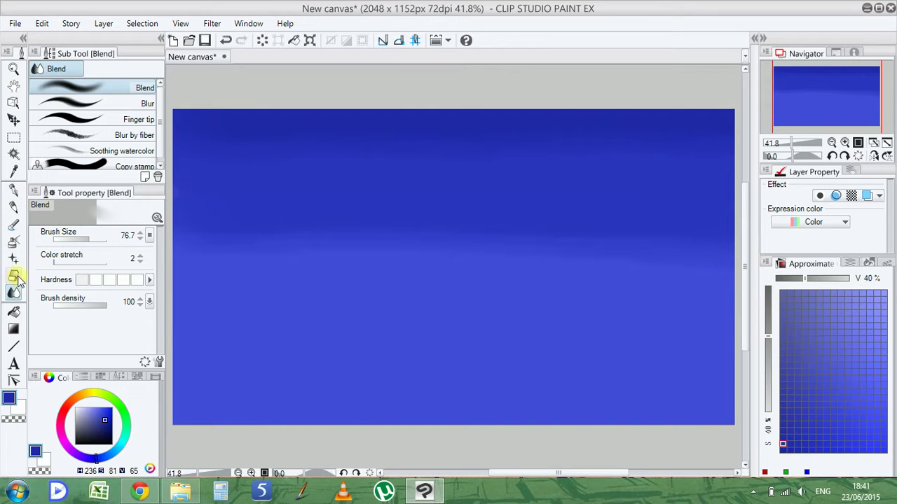
Erase a puffy cloud shape out of the middle of the sky with the Block eraser at size 100.
key("e")
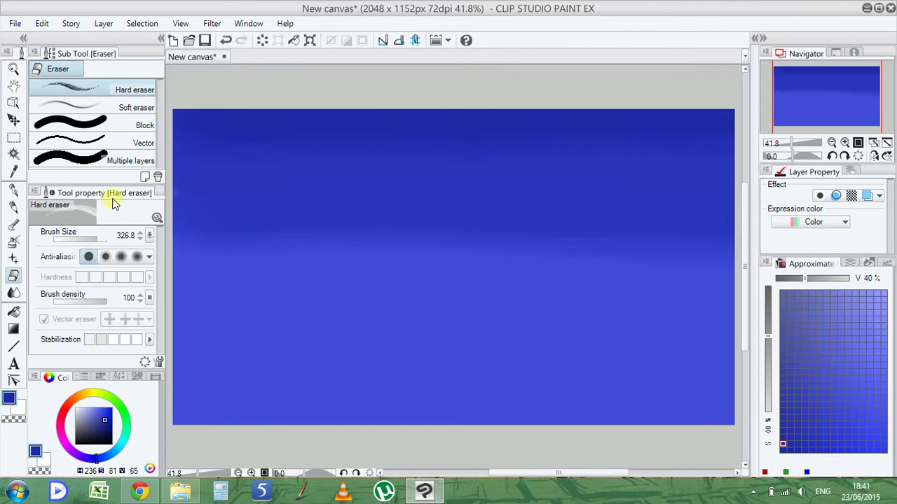
left_click(110, 130)
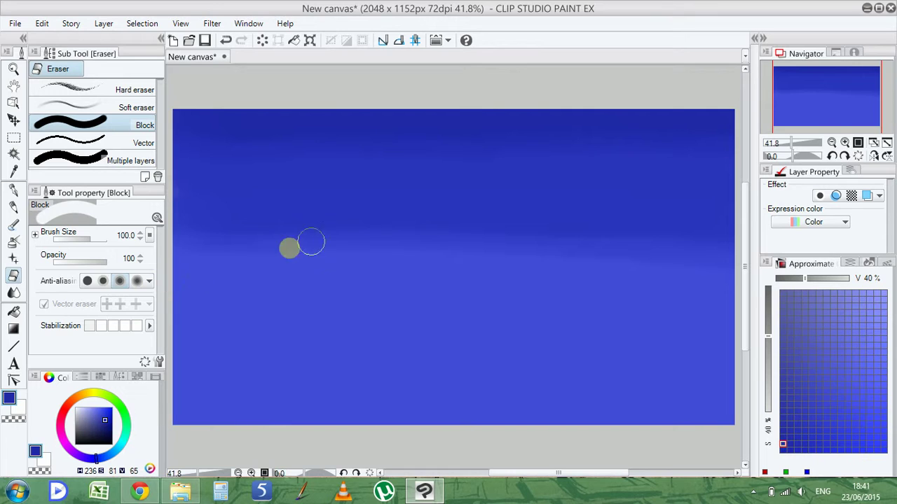
mouse_move(386, 242)
left_mouse_down()
mouse_move(418, 232)
mouse_move(465, 241)
mouse_move(463, 252)
mouse_move(381, 256)
mouse_move(370, 277)
mouse_move(353, 274)
mouse_move(336, 289)
mouse_move(347, 291)
mouse_move(341, 299)
mouse_move(305, 316)
mouse_move(349, 314)
mouse_move(391, 275)
mouse_move(360, 317)
mouse_move(402, 314)
mouse_move(403, 288)
mouse_move(430, 290)
mouse_move(412, 267)
mouse_move(425, 258)
mouse_move(440, 274)
mouse_move(448, 264)
mouse_move(419, 220)
mouse_move(374, 217)
mouse_move(372, 226)
mouse_move(341, 218)
mouse_move(359, 212)
mouse_move(374, 221)
mouse_move(373, 204)
mouse_move(399, 200)
mouse_move(431, 220)
left_mouse_up()
mouse_move(459, 279)
left_mouse_down()
mouse_move(489, 293)
mouse_move(472, 280)
mouse_move(486, 279)
mouse_move(515, 303)
mouse_move(424, 304)
mouse_move(467, 298)
mouse_move(485, 319)
mouse_move(427, 323)
mouse_move(506, 331)
mouse_move(521, 343)
mouse_move(501, 309)
mouse_move(541, 331)
mouse_move(519, 296)
mouse_move(554, 283)
mouse_move(539, 308)
mouse_move(558, 290)
mouse_move(564, 296)
mouse_move(549, 308)
mouse_move(533, 297)
mouse_move(497, 263)
mouse_move(511, 248)
mouse_move(542, 272)
mouse_move(487, 263)
left_mouse_up()
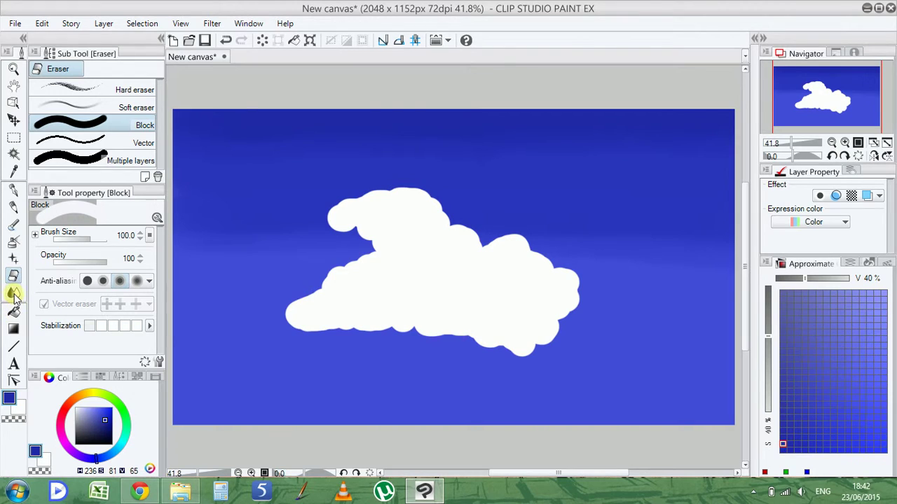
Spray a faint pale blue shadow (H 236, S 23, V 100) along the cloud's base with the Soft airbrush.
left_click(14, 242)
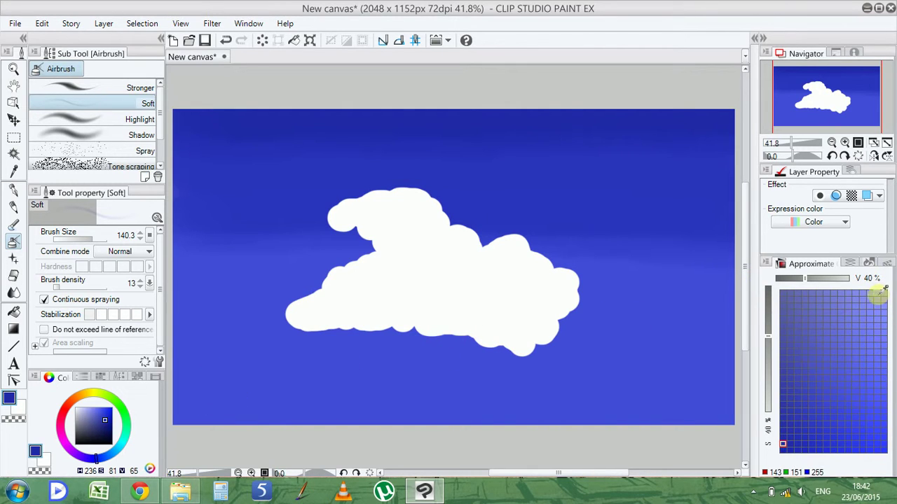
left_click(815, 279)
left_click(792, 279)
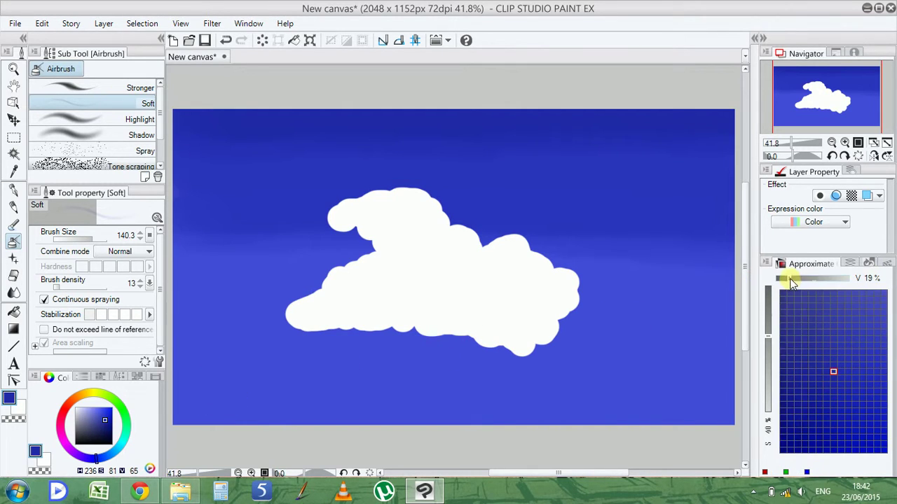
left_click_drag(796, 280, 820, 281)
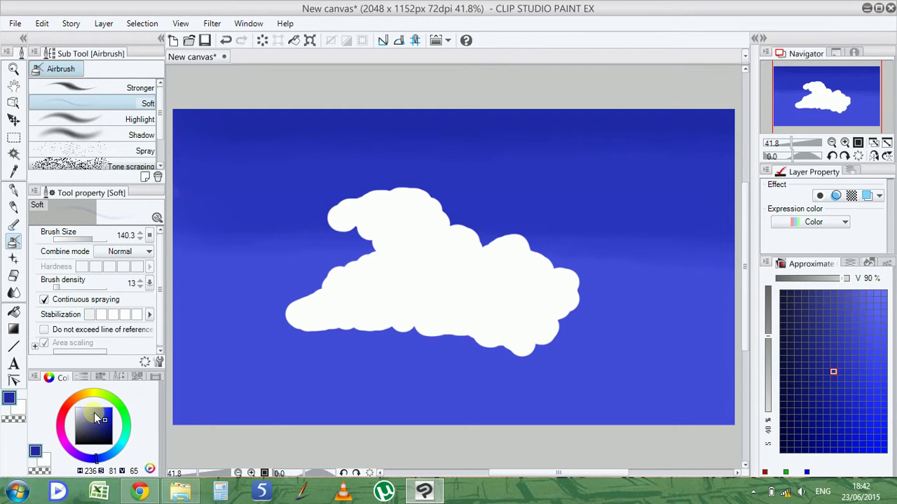
left_click_drag(89, 417, 83, 405)
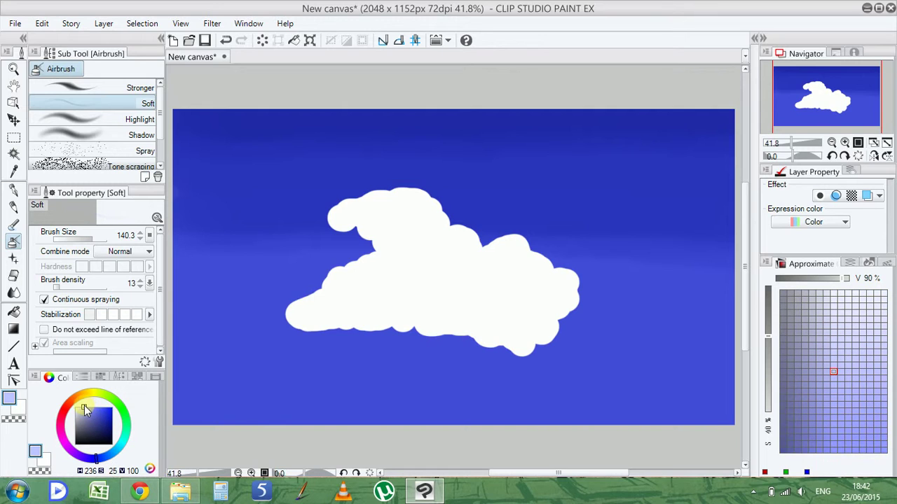
mouse_move(301, 298)
left_mouse_down()
mouse_move(339, 303)
mouse_move(304, 321)
mouse_move(354, 310)
mouse_move(330, 314)
mouse_move(449, 319)
left_mouse_up()
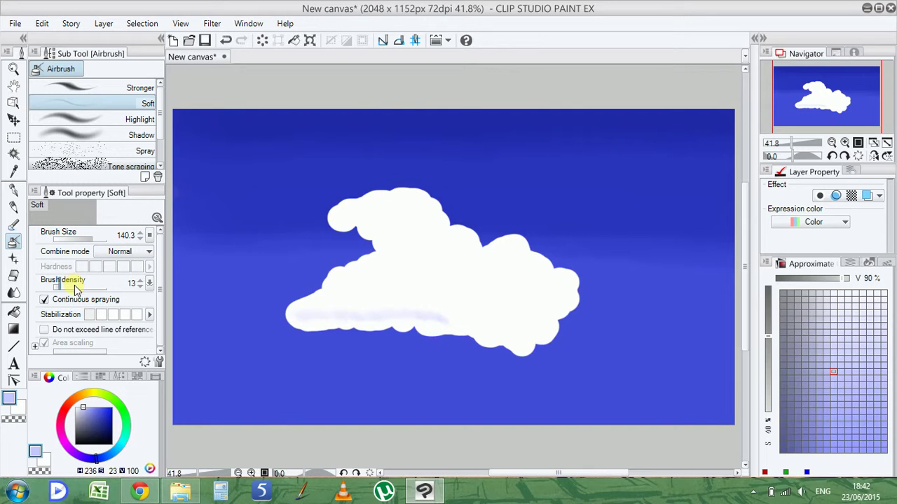
Raise the Soft airbrush's density to 46 and shade the cloud's base and inner folds in pale blue.
left_click_drag(75, 290, 77, 287)
mouse_move(311, 310)
left_mouse_down()
mouse_move(397, 312)
mouse_move(408, 317)
mouse_move(401, 322)
mouse_move(442, 316)
left_mouse_up()
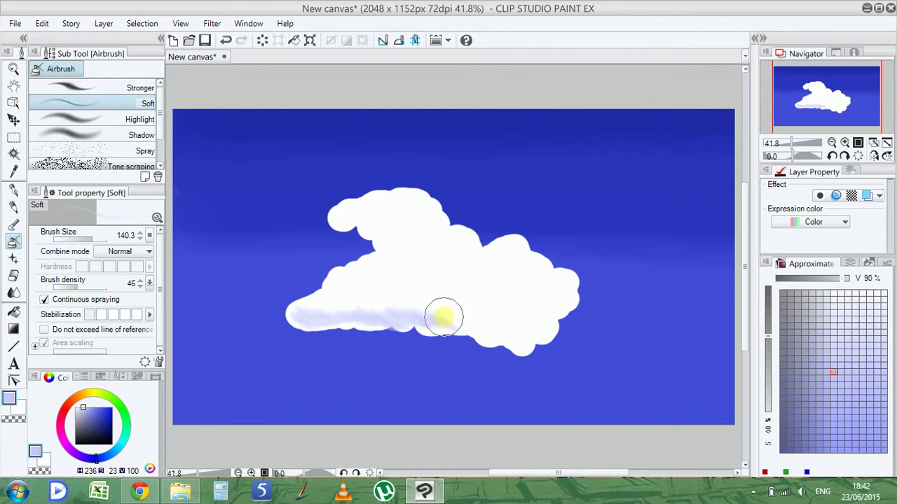
mouse_move(419, 261)
left_mouse_down()
mouse_move(382, 218)
mouse_move(396, 231)
mouse_move(405, 224)
mouse_move(388, 220)
mouse_move(406, 233)
mouse_move(409, 257)
mouse_move(378, 279)
mouse_move(401, 257)
mouse_move(430, 283)
mouse_move(410, 258)
mouse_move(414, 279)
mouse_move(404, 278)
mouse_move(411, 269)
mouse_move(443, 274)
left_mouse_up()
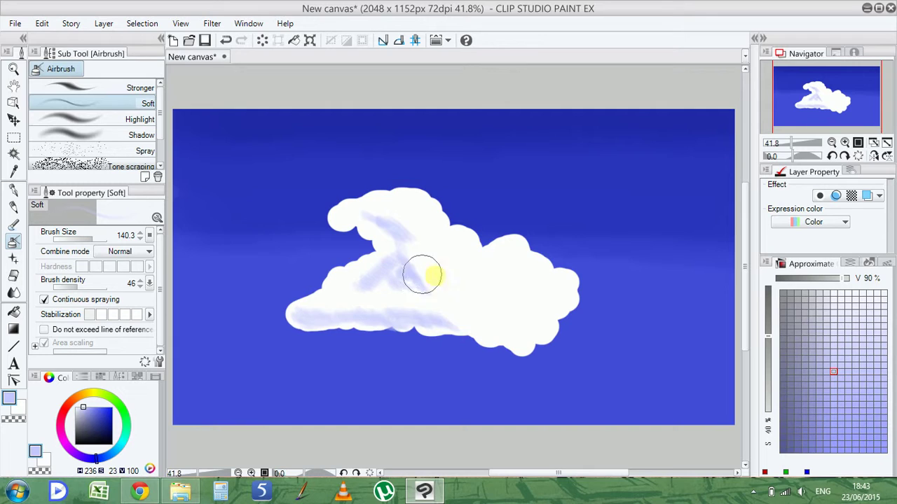
Build up smooth pale blue shading over the cloud's body with the Stronger airbrush at size 140.3.
left_click(116, 90)
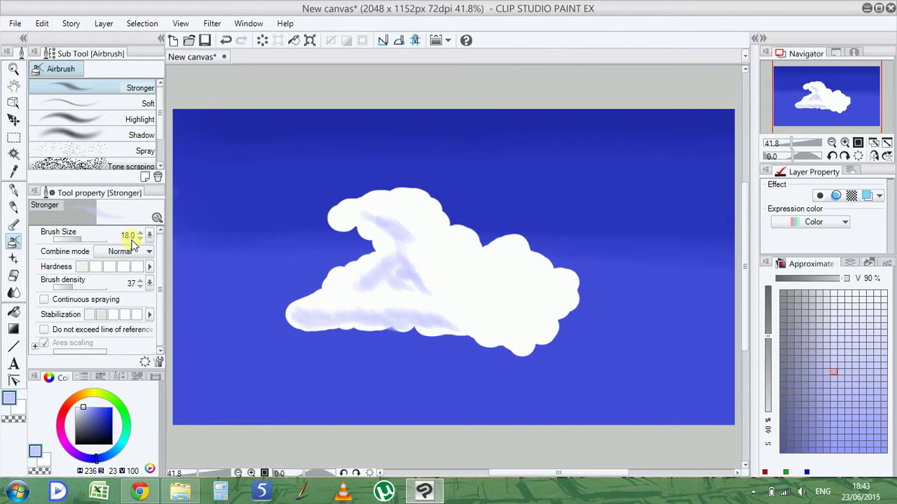
left_click(93, 238)
mouse_move(401, 256)
left_mouse_down()
mouse_move(399, 234)
mouse_move(423, 272)
mouse_move(411, 259)
mouse_move(468, 288)
mouse_move(445, 287)
mouse_move(525, 293)
mouse_move(477, 307)
mouse_move(499, 314)
mouse_move(466, 312)
mouse_move(549, 317)
left_mouse_up()
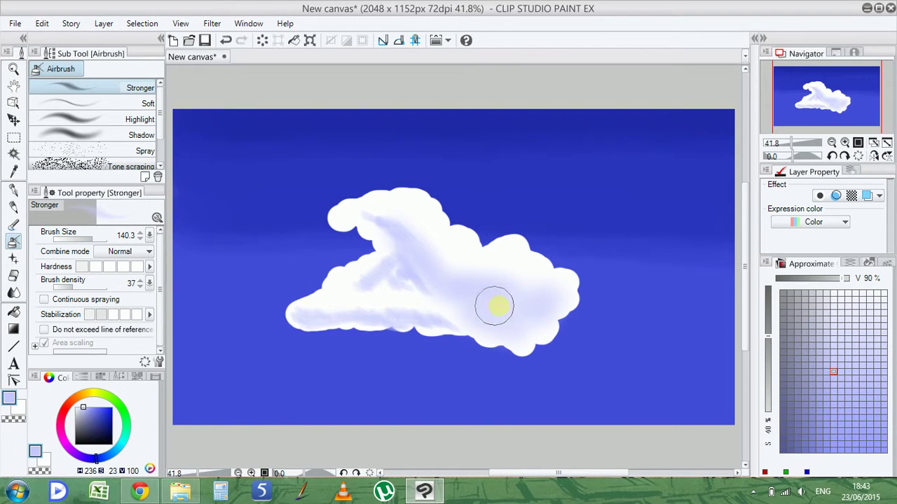
mouse_move(494, 306)
left_mouse_down()
mouse_move(362, 290)
mouse_move(441, 299)
mouse_move(384, 295)
mouse_move(434, 305)
mouse_move(303, 318)
mouse_move(364, 311)
left_mouse_up()
mouse_move(431, 282)
left_mouse_down()
mouse_move(421, 225)
mouse_move(442, 232)
mouse_move(396, 244)
mouse_move(340, 212)
mouse_move(338, 220)
mouse_move(450, 288)
left_mouse_up()
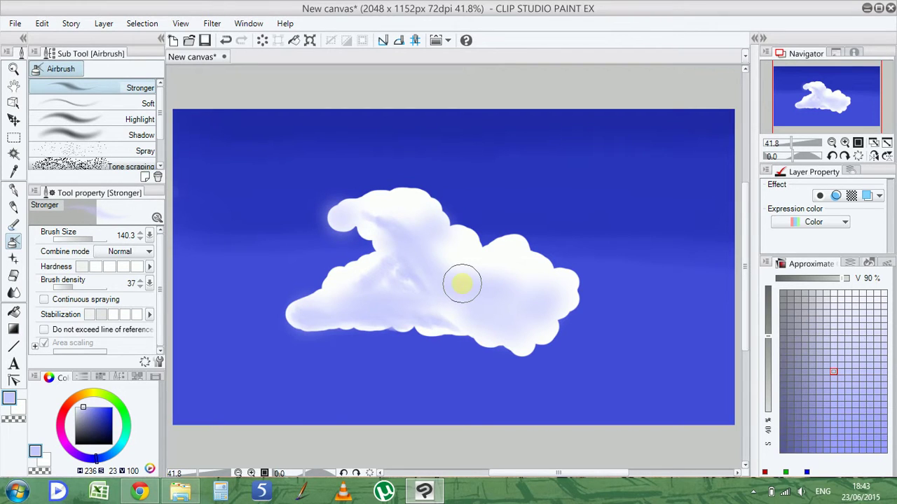
mouse_move(515, 271)
left_mouse_down()
mouse_move(537, 266)
mouse_move(556, 279)
left_mouse_up()
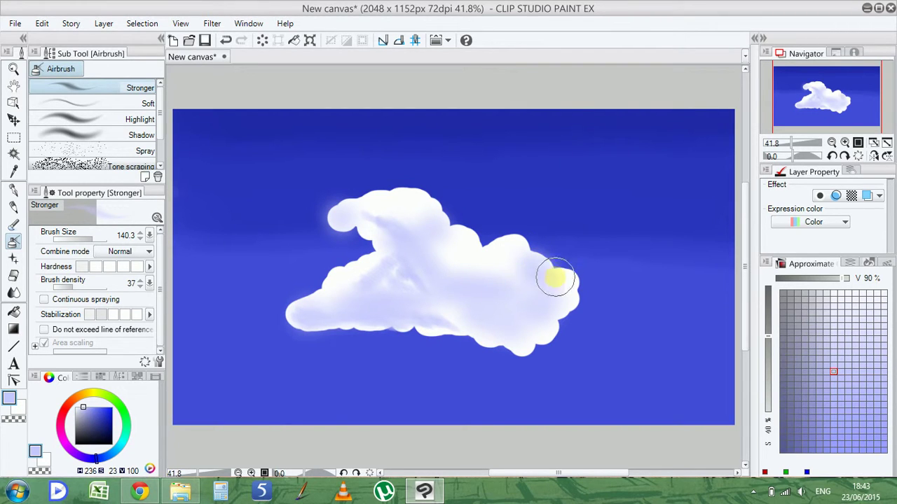
left_click_drag(538, 316, 540, 332)
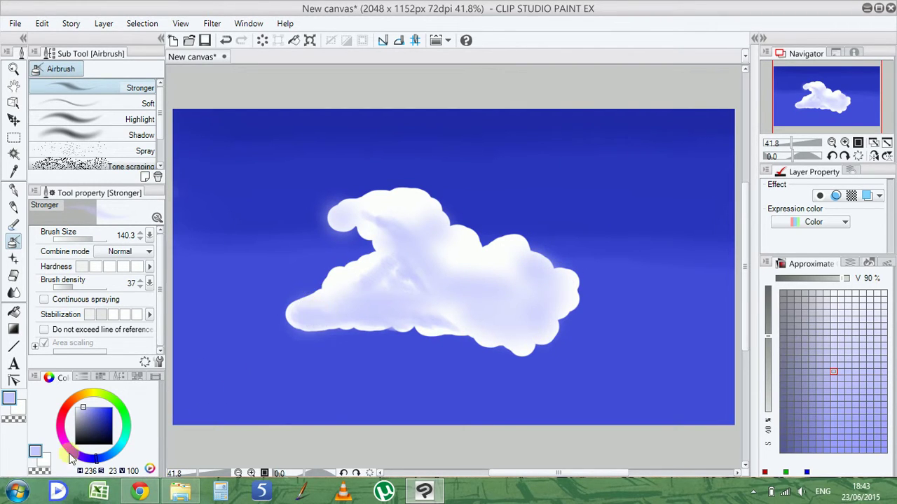
Airbrush grey shadows (H 236, S 5, V 68) along the cloud's base and between its upper puffs.
left_click(77, 419)
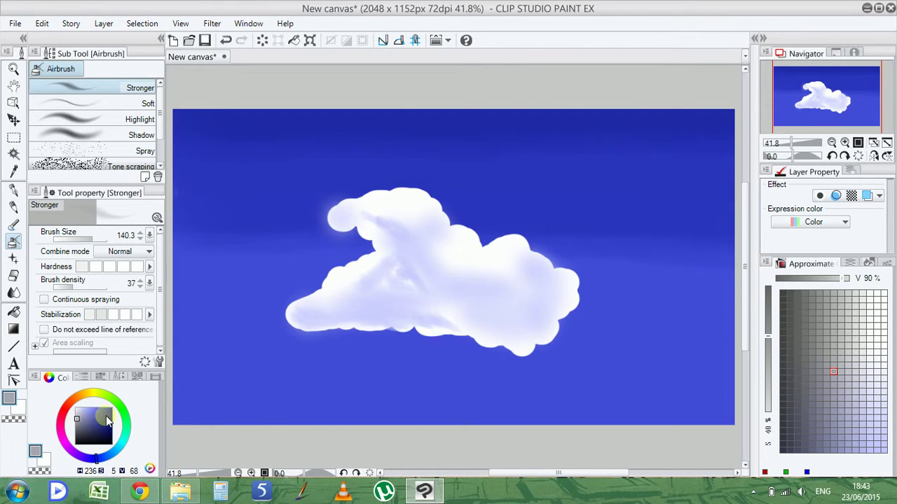
left_click_drag(306, 313, 525, 321)
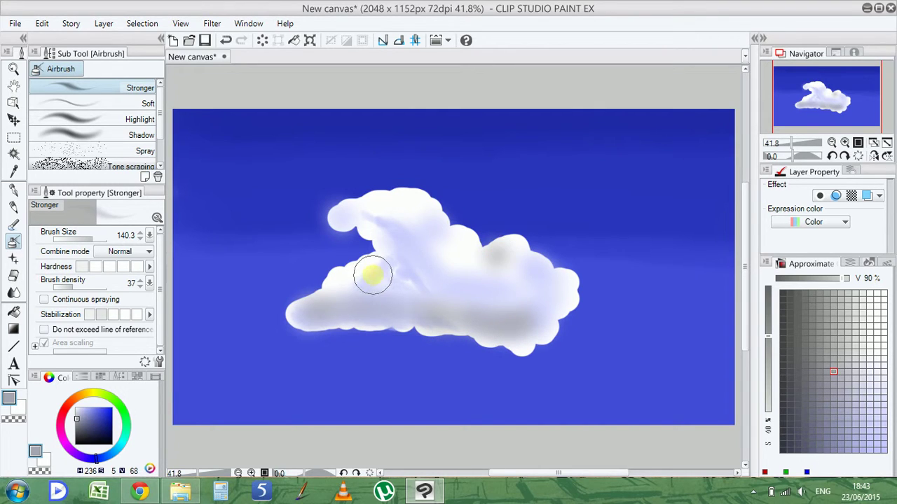
left_click_drag(372, 276, 335, 298)
mouse_move(497, 257)
left_mouse_down()
mouse_move(444, 240)
mouse_move(451, 234)
mouse_move(439, 239)
left_mouse_up()
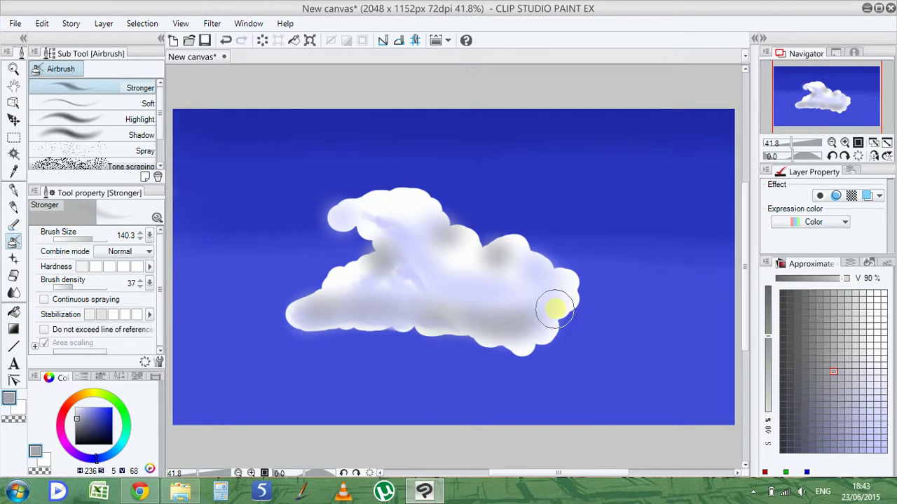
mouse_move(555, 309)
left_mouse_down()
mouse_move(471, 320)
mouse_move(539, 313)
mouse_move(456, 337)
left_mouse_up()
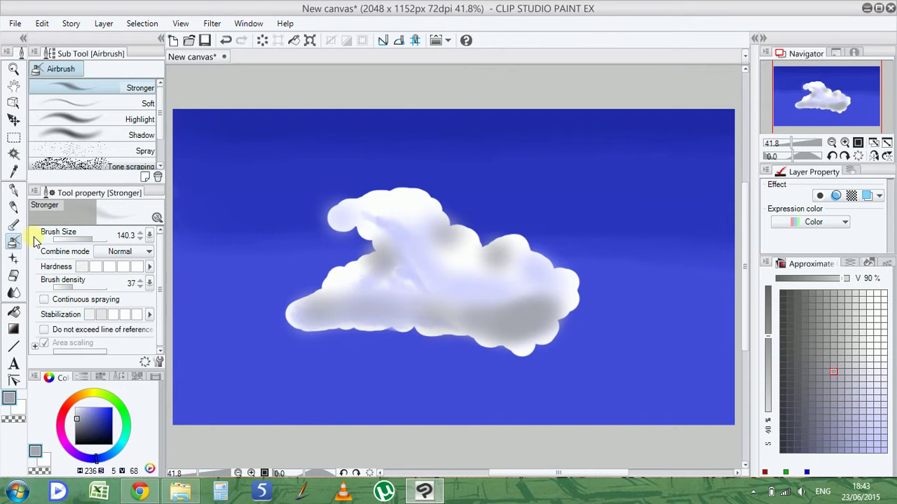
Blend the grey shadows into the cloud's folds and soften its lower edge with the Blend tool at size 76.7.
left_click(13, 277)
left_click(14, 292)
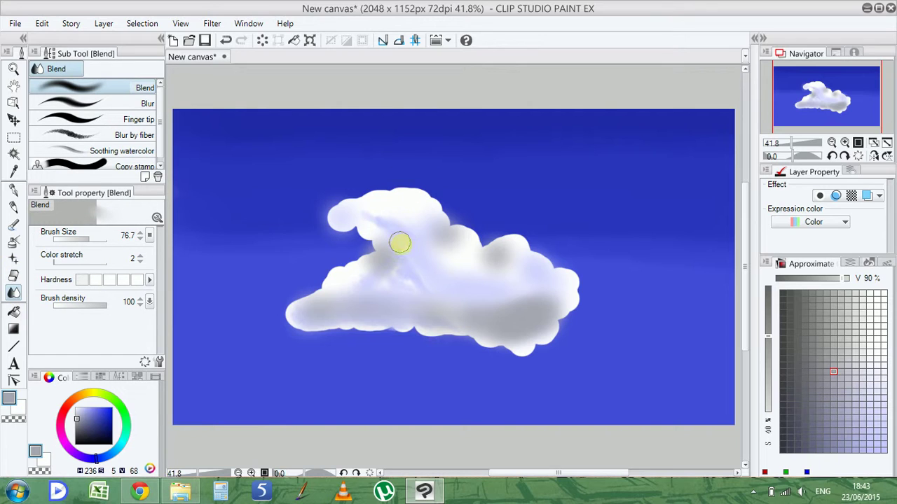
mouse_move(398, 270)
left_mouse_down()
mouse_move(375, 266)
mouse_move(388, 248)
mouse_move(380, 240)
mouse_move(375, 269)
left_mouse_up()
left_click_drag(511, 257, 480, 261)
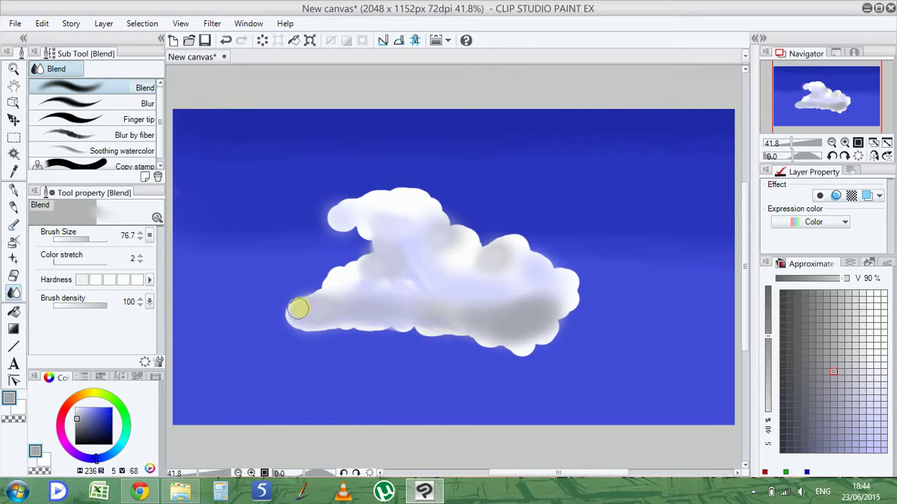
mouse_move(312, 320)
left_mouse_down()
mouse_move(373, 323)
mouse_move(410, 312)
mouse_move(409, 323)
mouse_move(506, 331)
mouse_move(490, 334)
mouse_move(502, 321)
mouse_move(478, 327)
mouse_move(494, 337)
mouse_move(486, 344)
mouse_move(516, 334)
mouse_move(518, 345)
mouse_move(521, 332)
mouse_move(543, 333)
mouse_move(558, 318)
mouse_move(523, 351)
mouse_move(512, 290)
left_mouse_up()
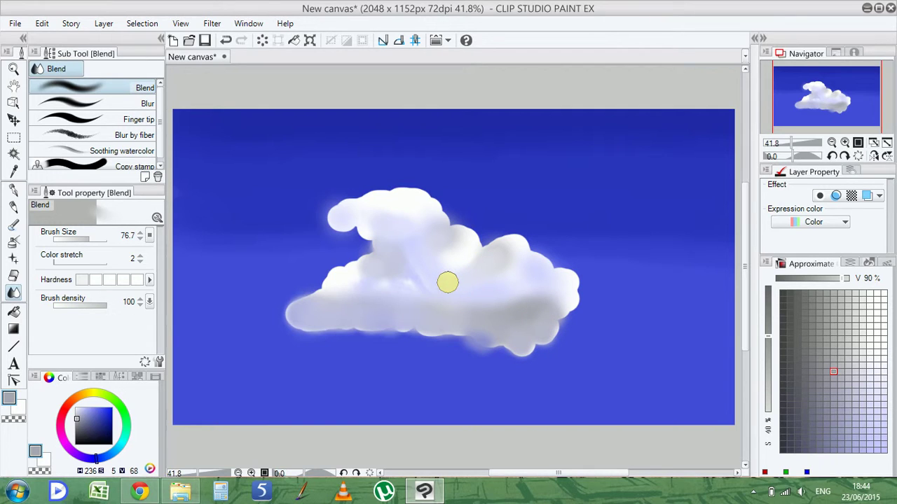
mouse_move(447, 282)
left_mouse_down()
mouse_move(428, 327)
mouse_move(445, 320)
mouse_move(432, 330)
mouse_move(438, 326)
mouse_move(354, 324)
mouse_move(360, 319)
mouse_move(348, 328)
mouse_move(290, 316)
mouse_move(333, 320)
left_mouse_up()
mouse_move(454, 323)
left_mouse_down()
mouse_move(474, 324)
mouse_move(444, 324)
mouse_move(484, 340)
mouse_move(486, 329)
mouse_move(498, 341)
mouse_move(520, 338)
mouse_move(549, 306)
mouse_move(563, 302)
mouse_move(559, 315)
mouse_move(567, 310)
mouse_move(523, 348)
mouse_move(498, 330)
left_mouse_up()
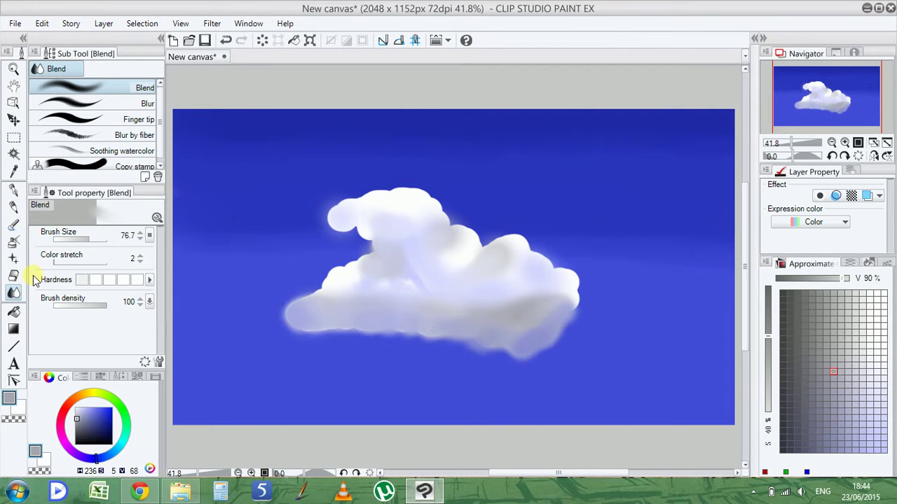
Reduce the Blend tool's brush size to 16.0 and soften the left tip of the cloud's base.
left_click(70, 240)
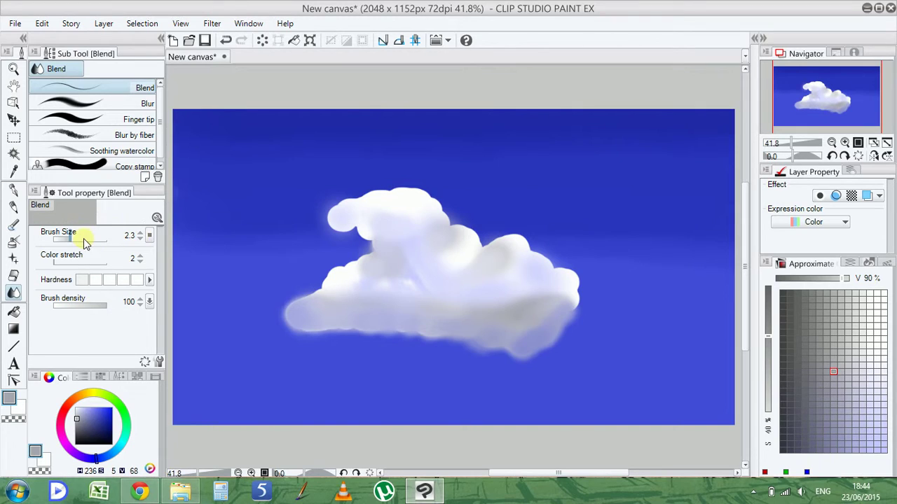
left_click(78, 240)
left_click_drag(78, 241, 84, 240)
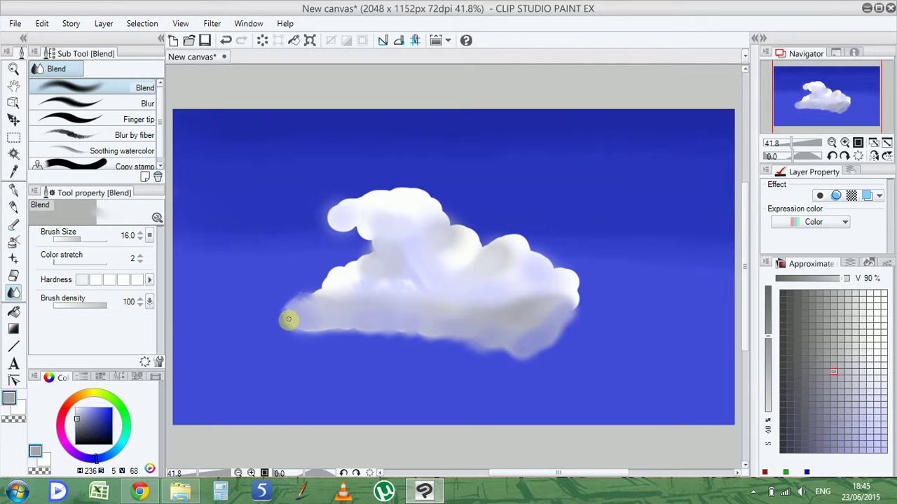
mouse_move(288, 320)
left_mouse_down()
mouse_move(330, 330)
mouse_move(340, 315)
left_mouse_up()
Airbrush more grey shadow into the cloud's upper folds and the right end of its base with the Stronger airbrush at size 76.7.
left_click(14, 242)
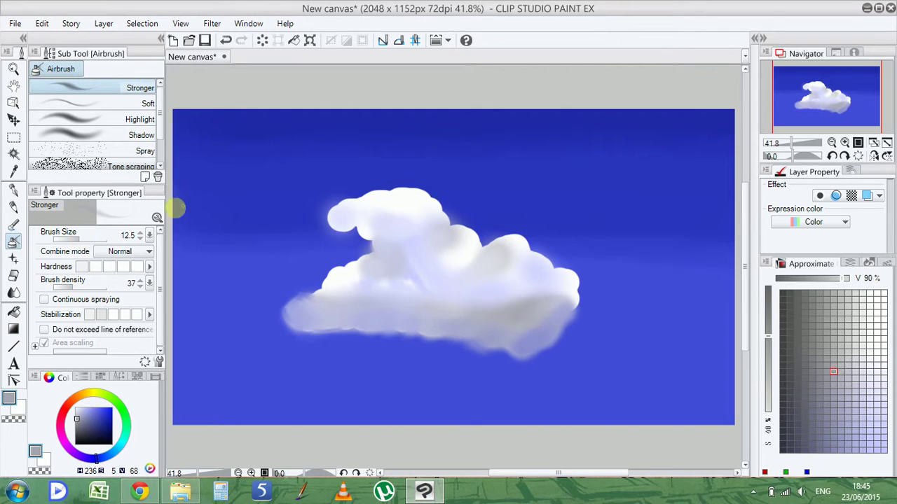
left_click(92, 239)
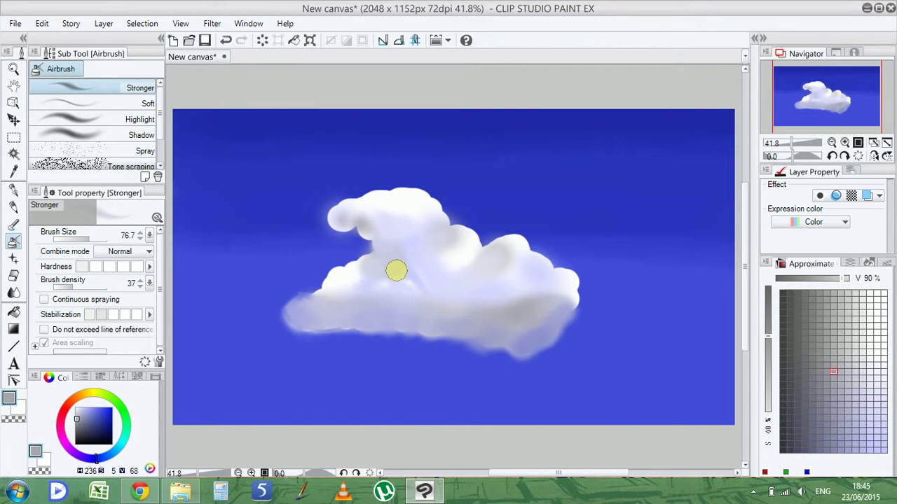
left_click_drag(479, 254, 432, 299)
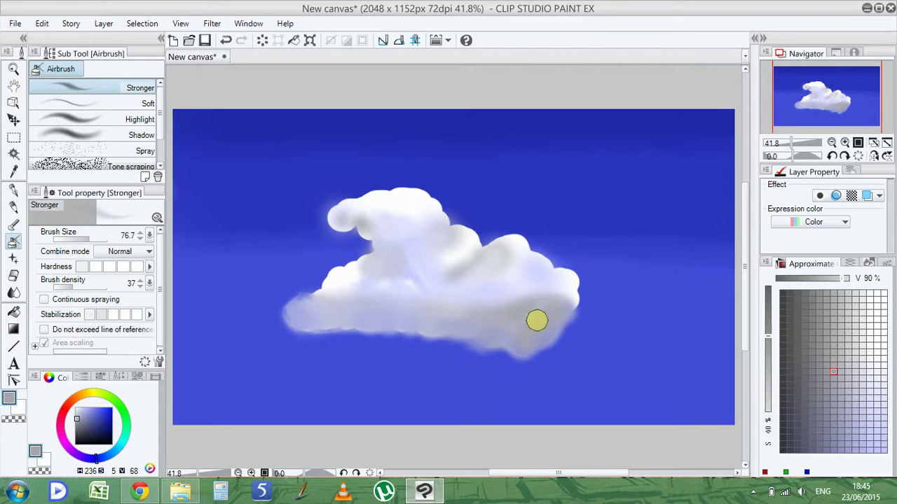
mouse_move(537, 321)
left_mouse_down()
mouse_move(576, 283)
mouse_move(570, 293)
left_mouse_up()
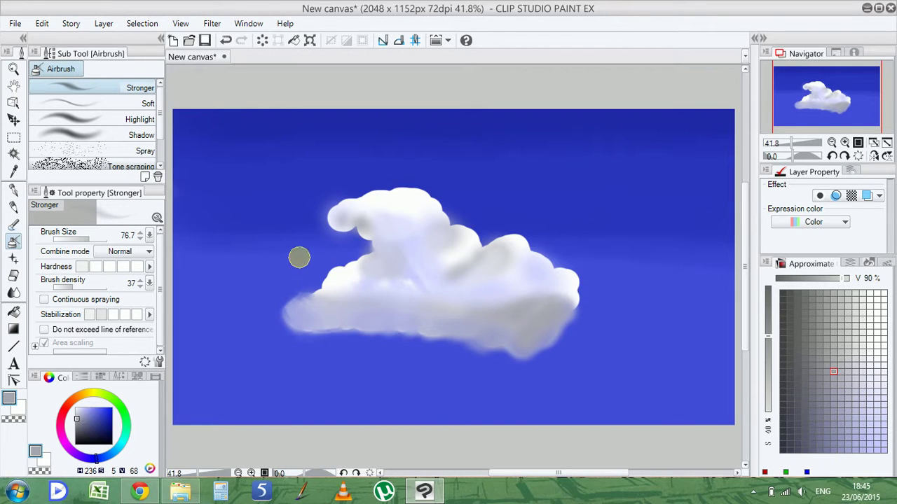
Add small grey detail strokes to the cloud's top, right and left puffs with the Stronger airbrush at size 18.0.
left_click_drag(91, 238, 70, 238)
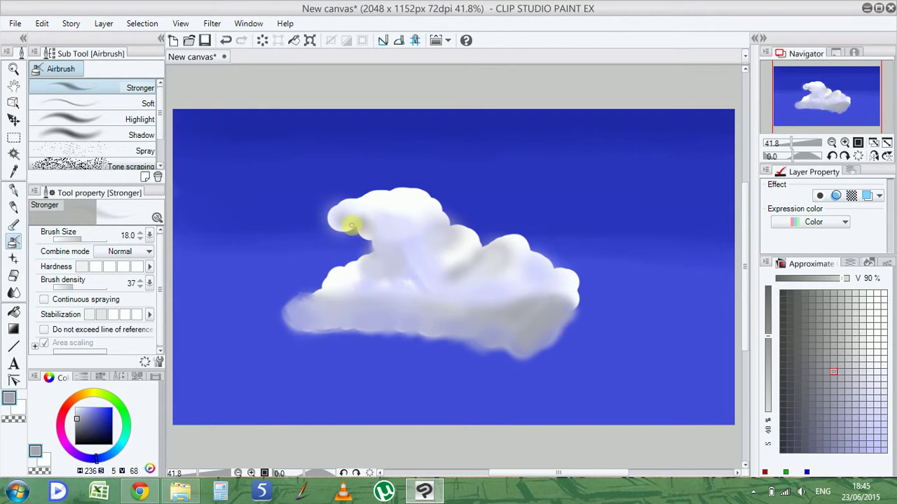
left_click_drag(579, 279, 576, 290)
mouse_move(443, 291)
left_mouse_down()
mouse_move(362, 292)
mouse_move(333, 273)
mouse_move(349, 268)
mouse_move(330, 282)
left_mouse_up()
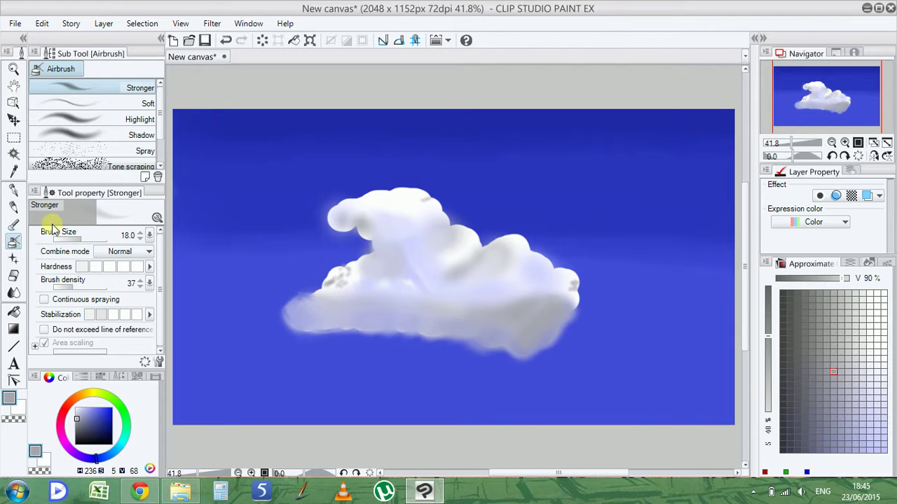
Blend the small grey strokes into the outer puffs and smooth the cloud's middle folds and base with the Blend tool at size 16.0.
left_click(13, 293)
left_click(327, 280)
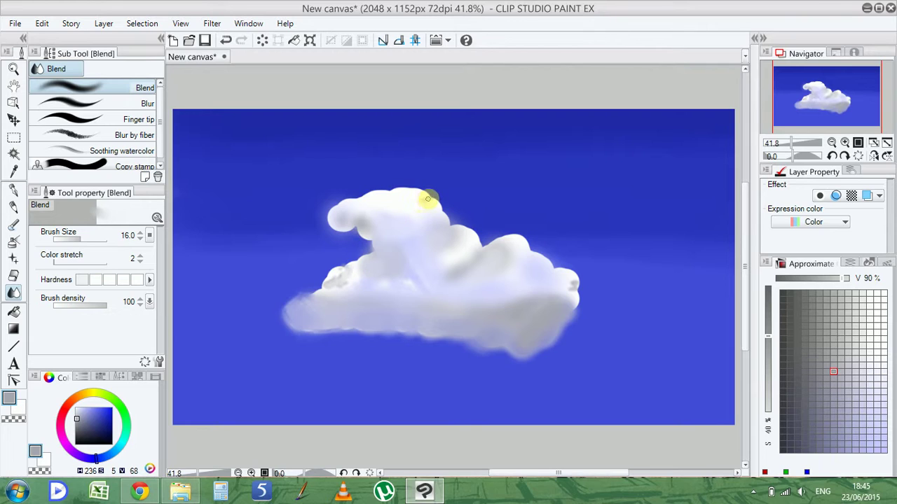
left_click_drag(424, 198, 424, 203)
left_click_drag(584, 278, 568, 288)
left_click_drag(576, 286, 587, 292)
left_click_drag(420, 274, 406, 279)
mouse_move(412, 300)
left_mouse_down()
mouse_move(517, 313)
mouse_move(524, 349)
mouse_move(396, 331)
mouse_move(517, 341)
mouse_move(530, 378)
mouse_move(522, 359)
left_mouse_up()
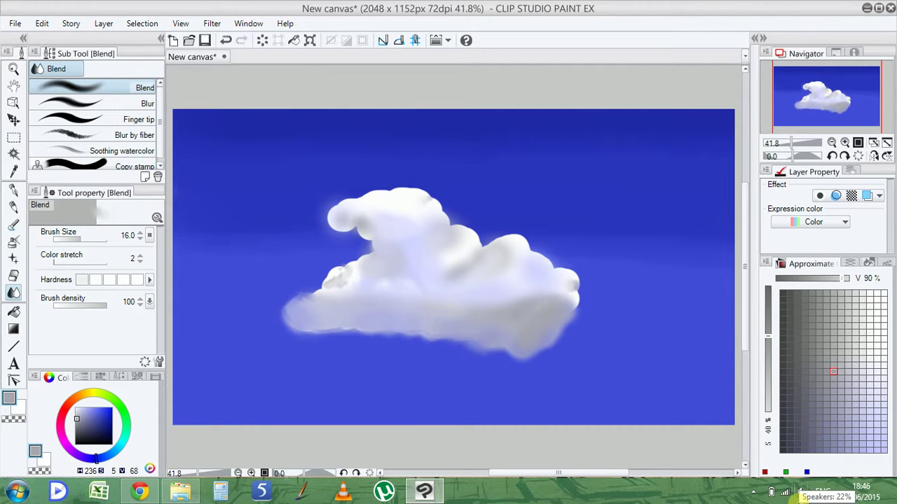
left_click(753, 492)
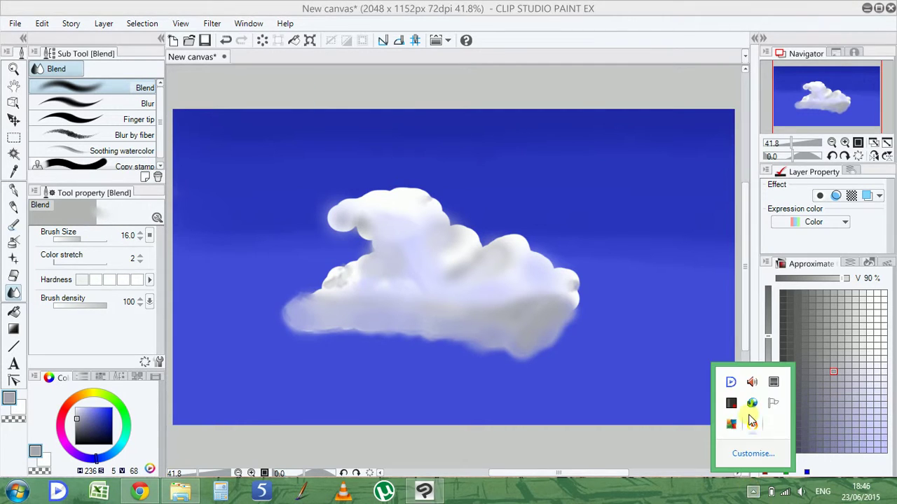